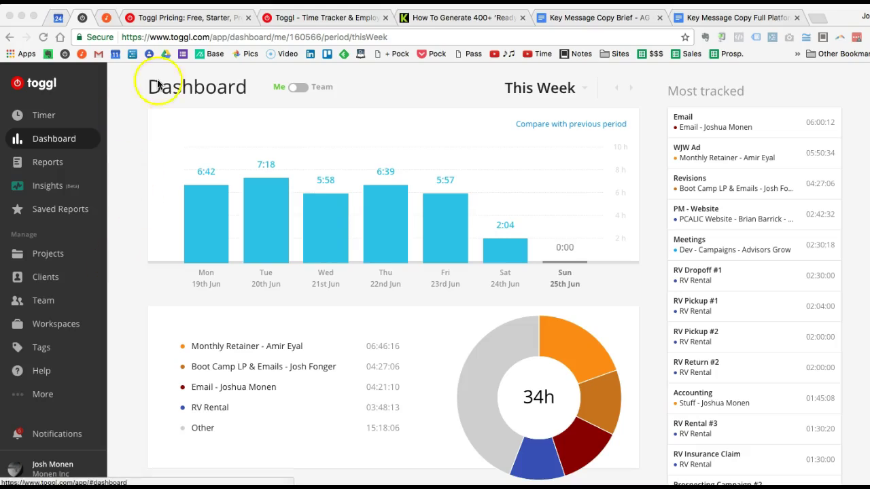
# - Open the pricing page of the Toggl website to view its plans
pyautogui.click(288, 18)
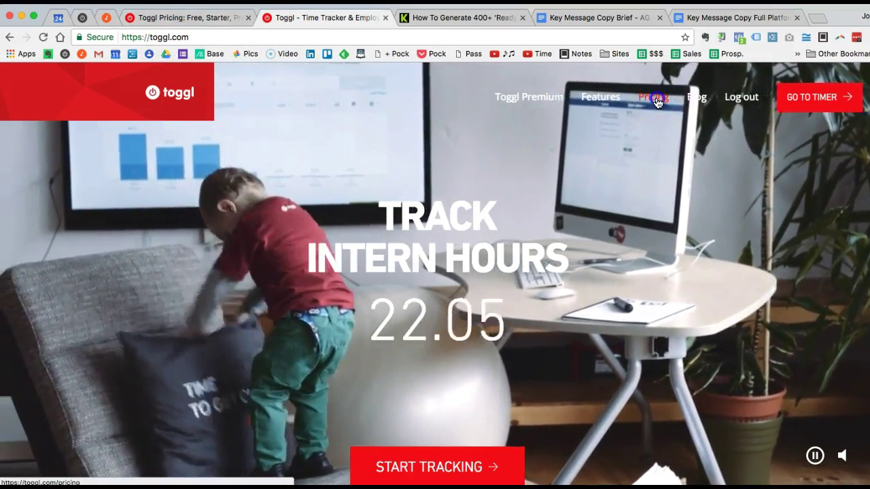
pyautogui.click(653, 102)
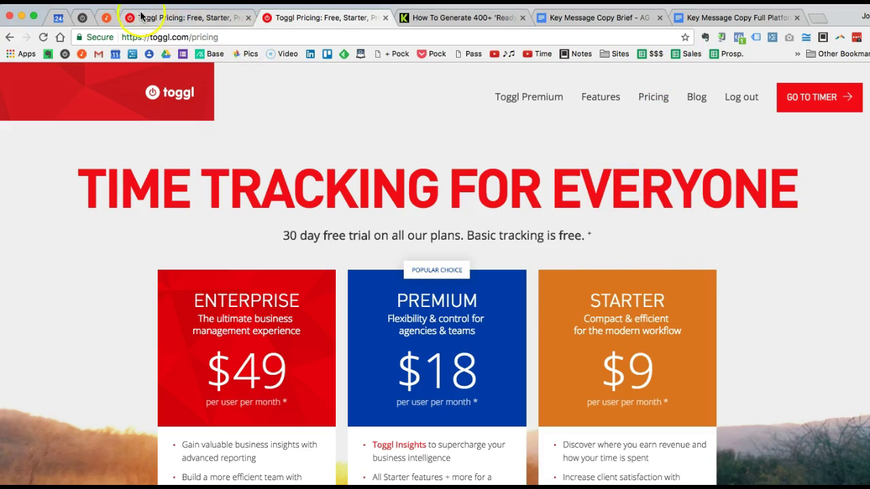
# - Return to the Toggl time tracker and open its Clients page, ready for a new client name
pyautogui.click(81, 23)
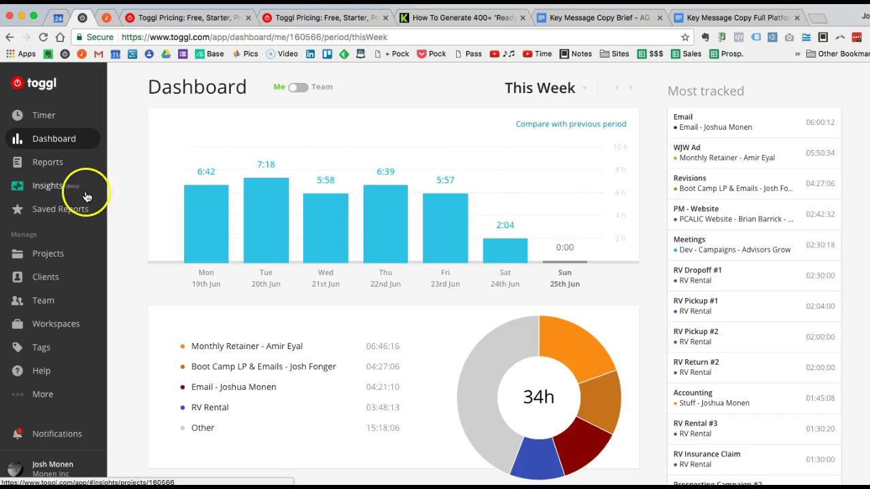
pyautogui.click(47, 283)
pyautogui.click(417, 157)
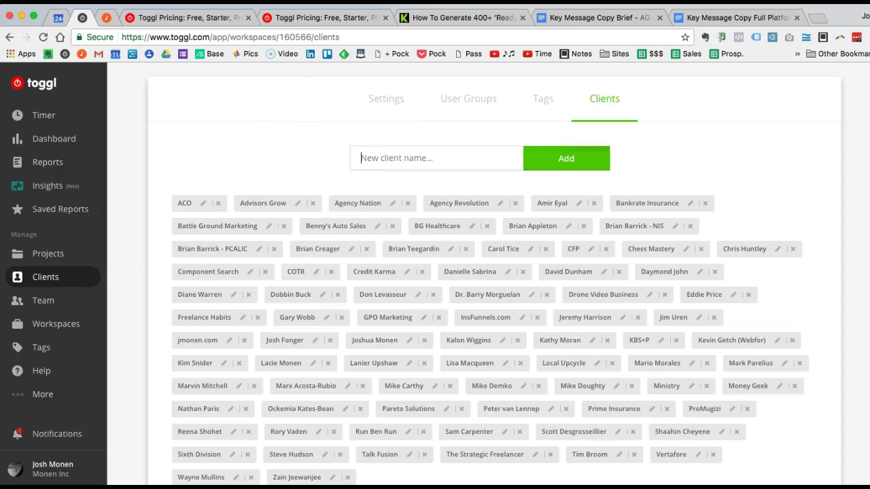
# - On the Projects page, fill in a new project called "Name", view its client and colour choices, and discard the form
pyautogui.click(60, 256)
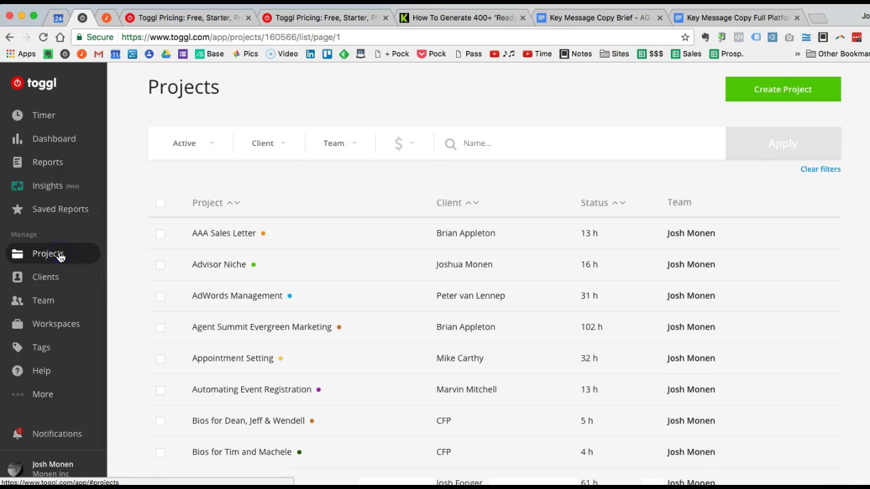
pyautogui.click(783, 97)
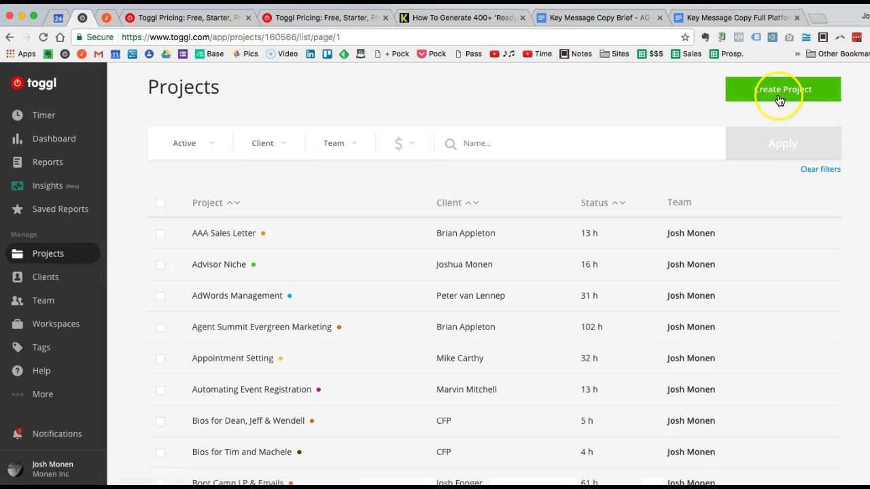
pyautogui.click(419, 197)
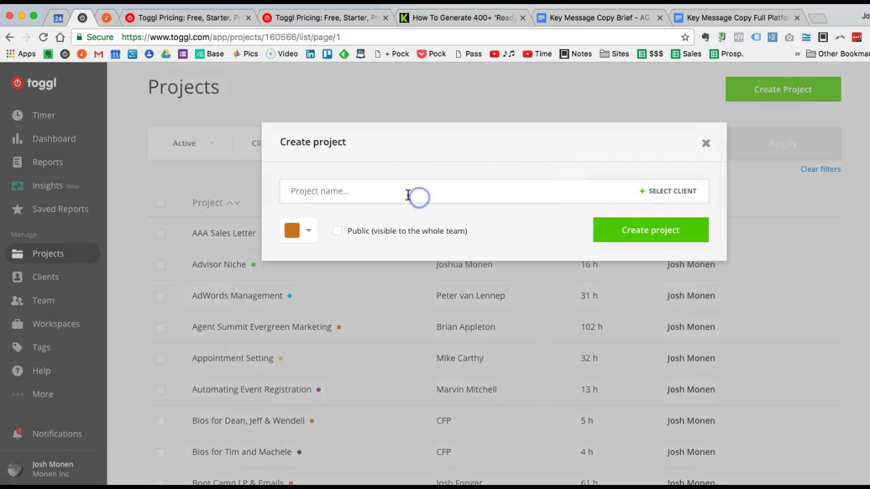
pyautogui.write('Name')
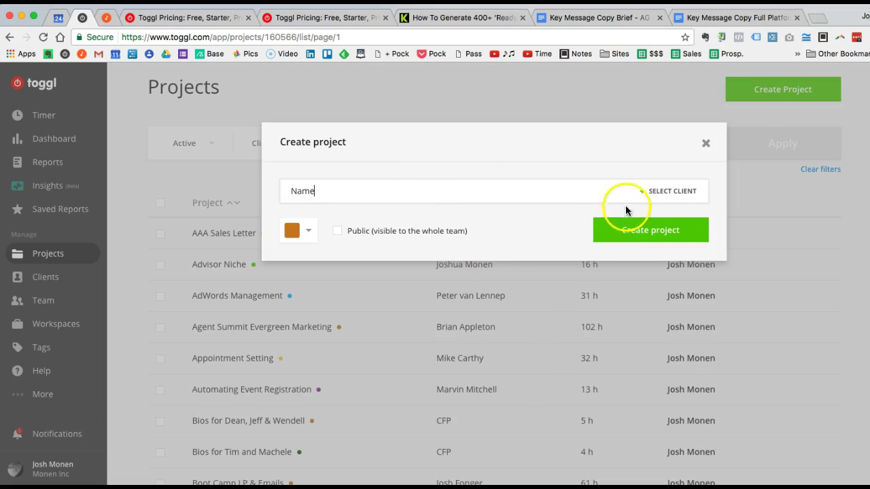
pyautogui.doubleClick(660, 197)
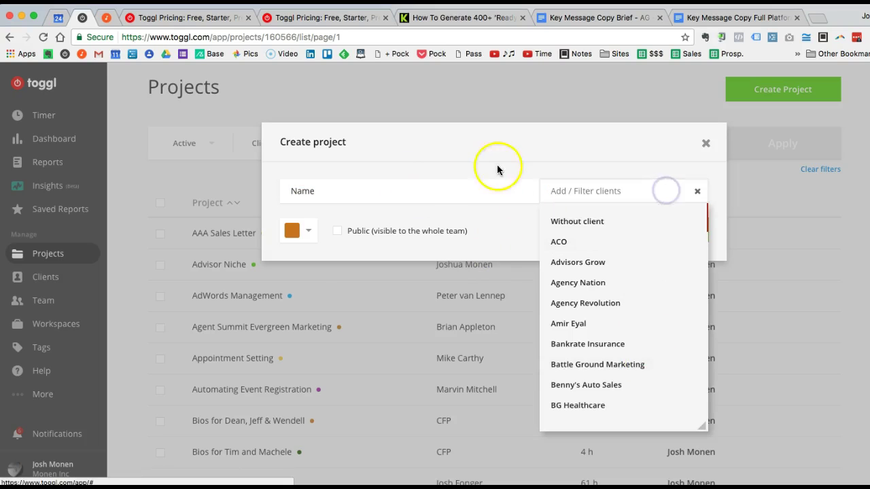
pyautogui.click(416, 224)
pyautogui.click(303, 234)
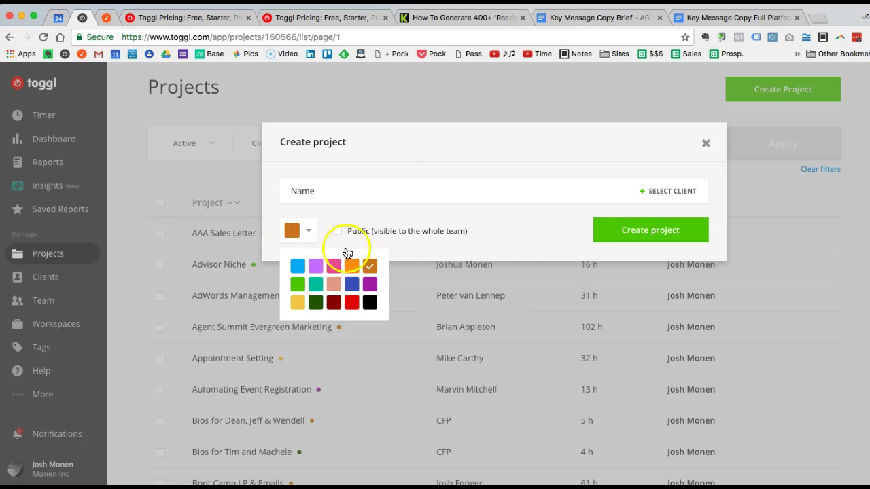
pyautogui.click(436, 214)
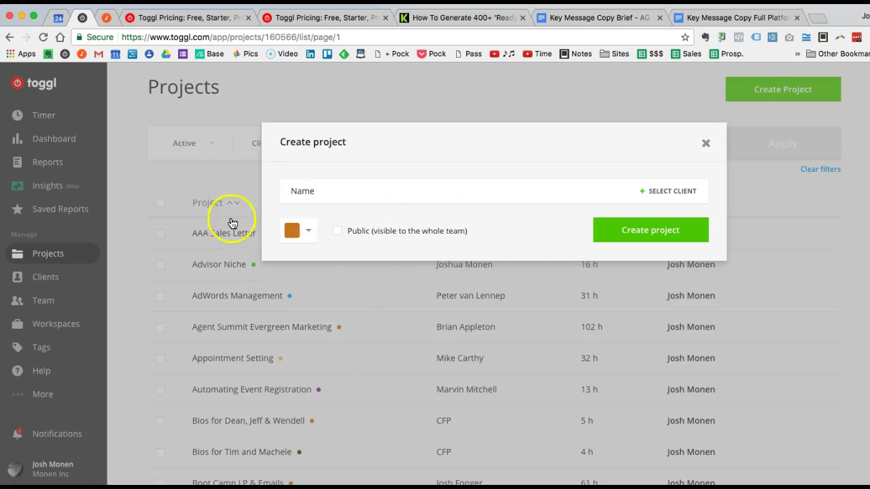
pyautogui.click(706, 145)
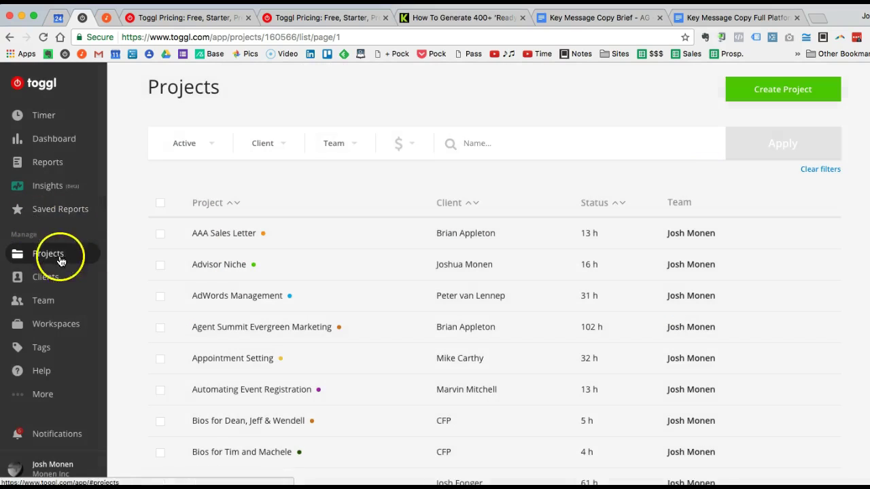
# - Revisit the Clients page and view the projects available for a time entry on the Timer page
pyautogui.click(49, 278)
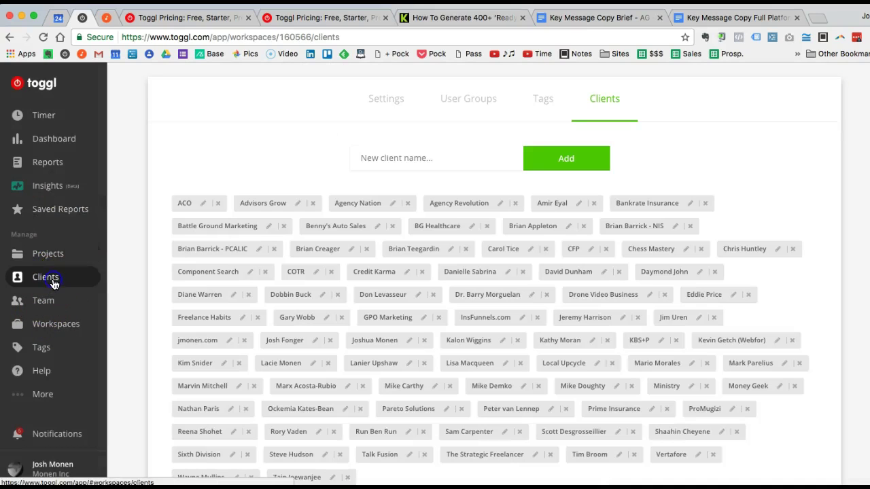
pyautogui.click(51, 113)
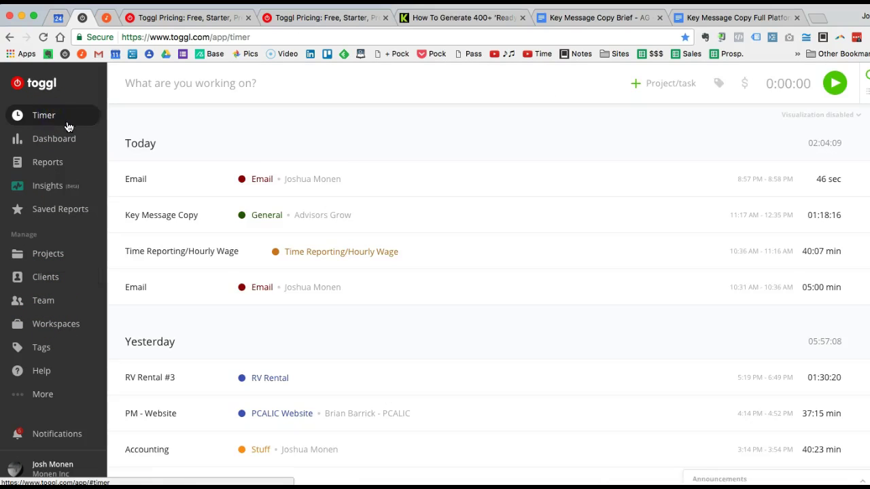
pyautogui.click(650, 90)
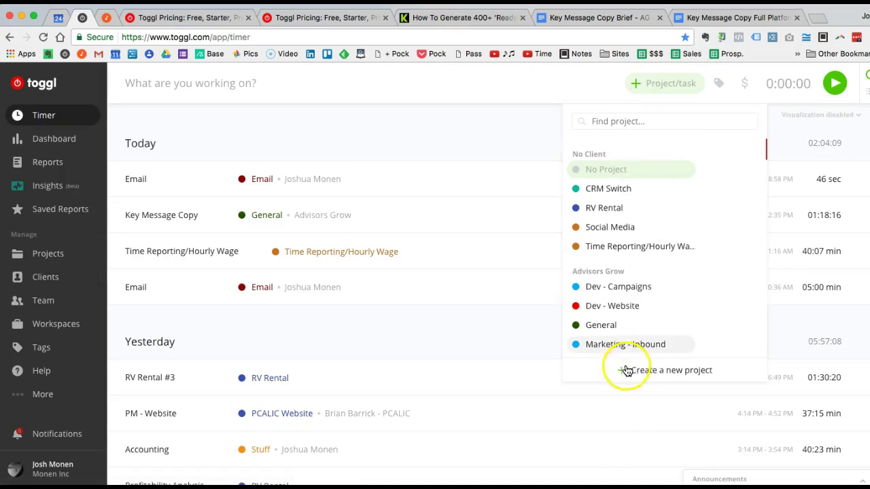
pyautogui.click(381, 142)
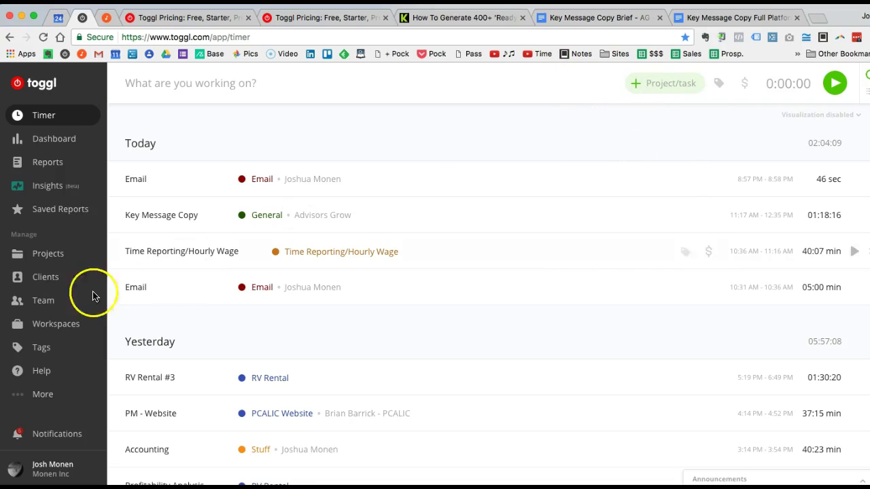
# - Start a project named "New project" from the timer's project list, view the client choices, and discard the form
pyautogui.click(640, 88)
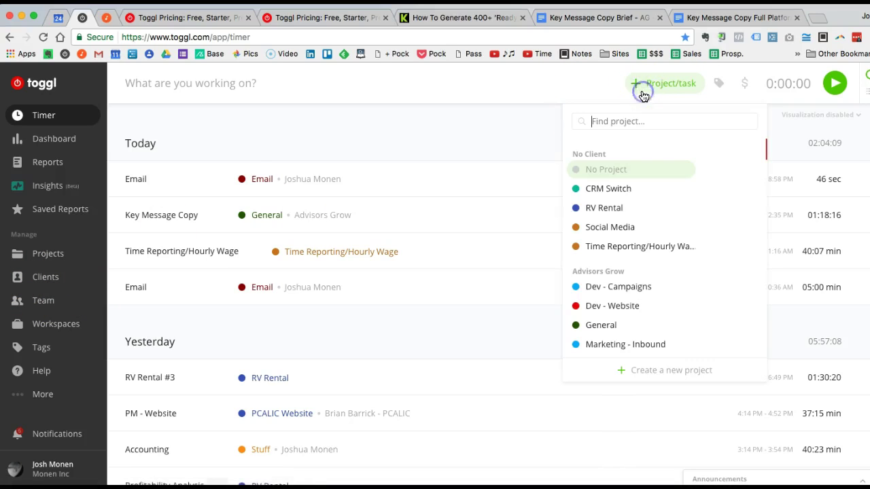
pyautogui.scroll(-1, 660, 379)
pyautogui.click(658, 375)
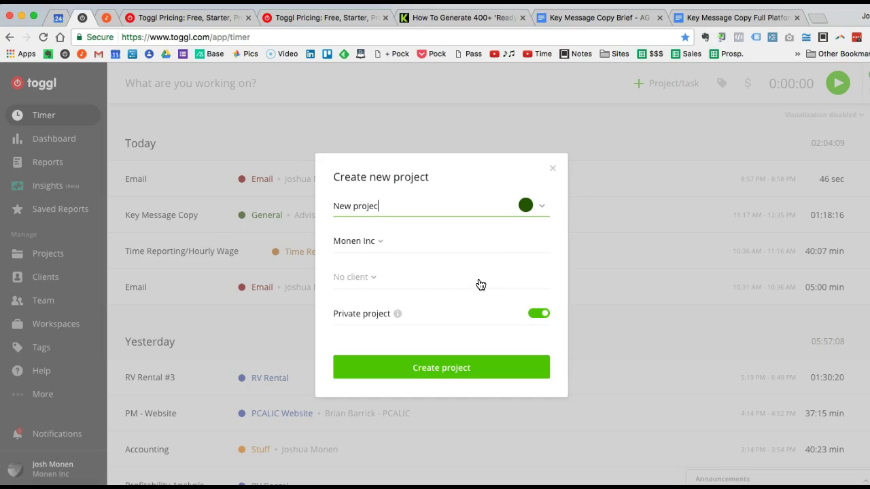
pyautogui.click(358, 278)
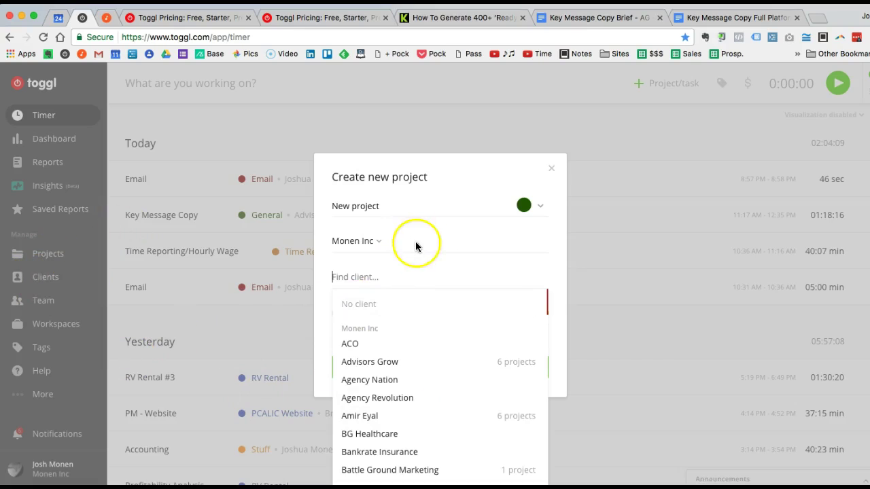
pyautogui.click(448, 196)
pyautogui.click(551, 167)
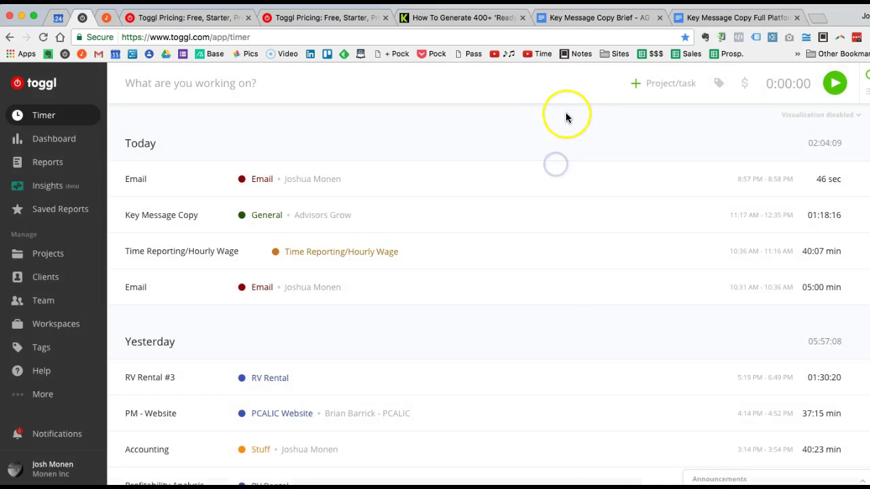
# - View the tags available for a new time entry and close the tag list
pyautogui.click(720, 86)
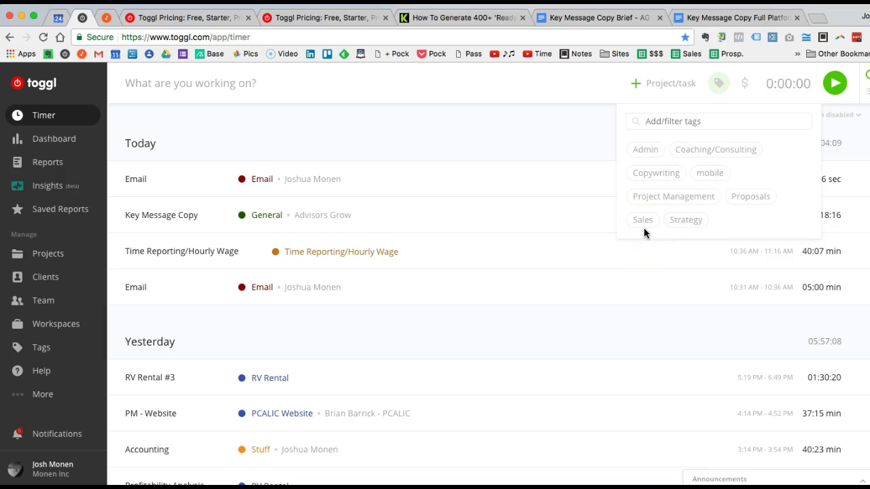
pyautogui.moveTo(869, 487); pyautogui.dragTo(869, 485)
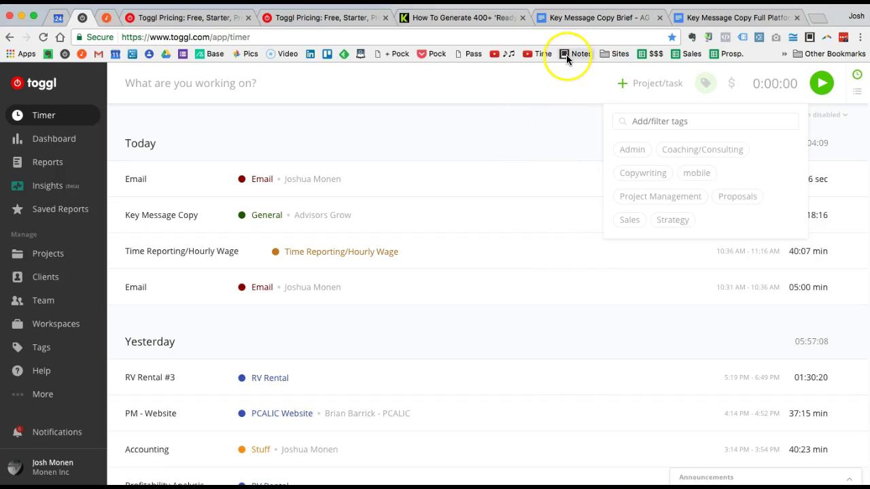
pyautogui.click(536, 144)
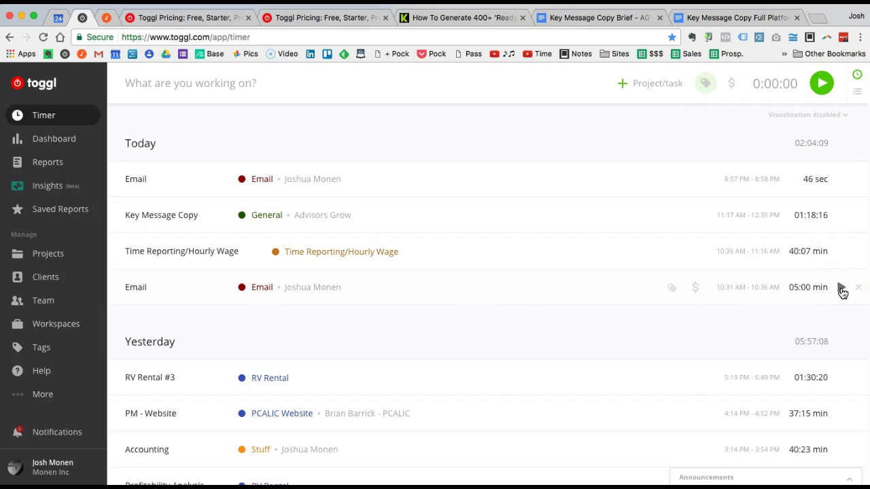
pyautogui.click(205, 83)
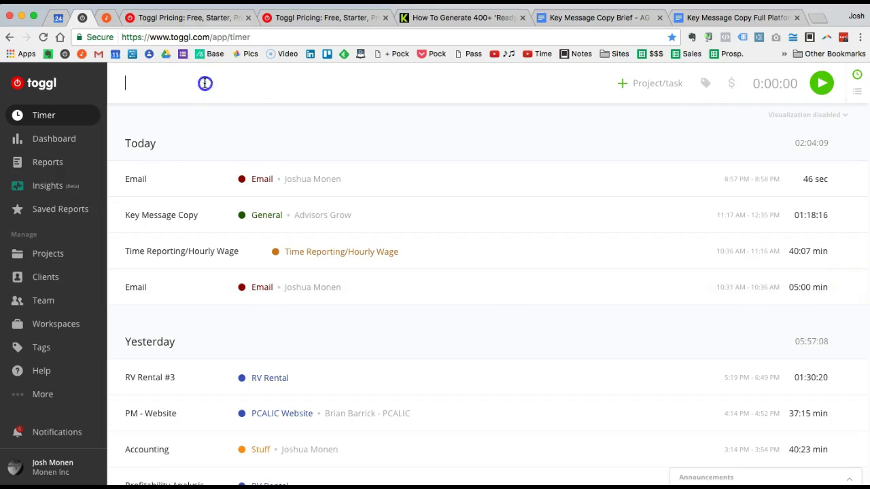
pyautogui.write('Emai')
pyautogui.press('BackSpace')
pyautogui.press('BackSpace')
pyautogui.press('BackSpace')
pyautogui.press('BackSpace')
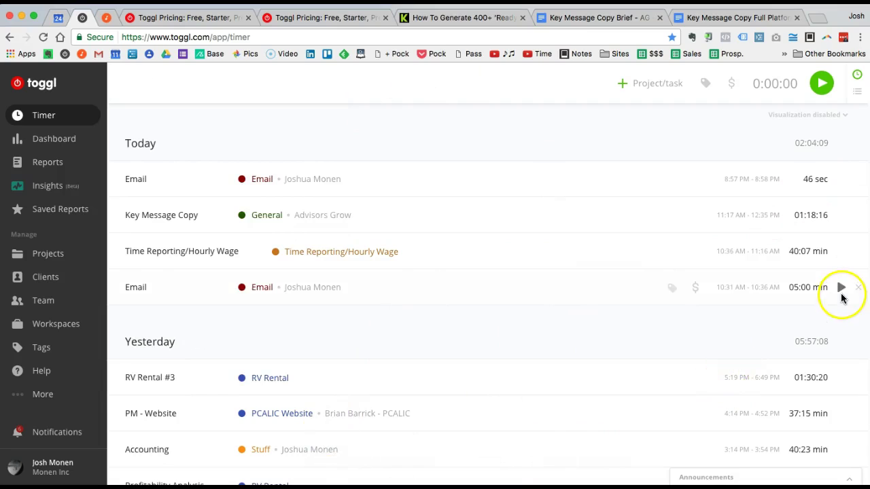
# - Briefly track time again from today's 5-minute Email entry, and delete the new entry along with the 46-second Email entry
pyautogui.click(841, 287)
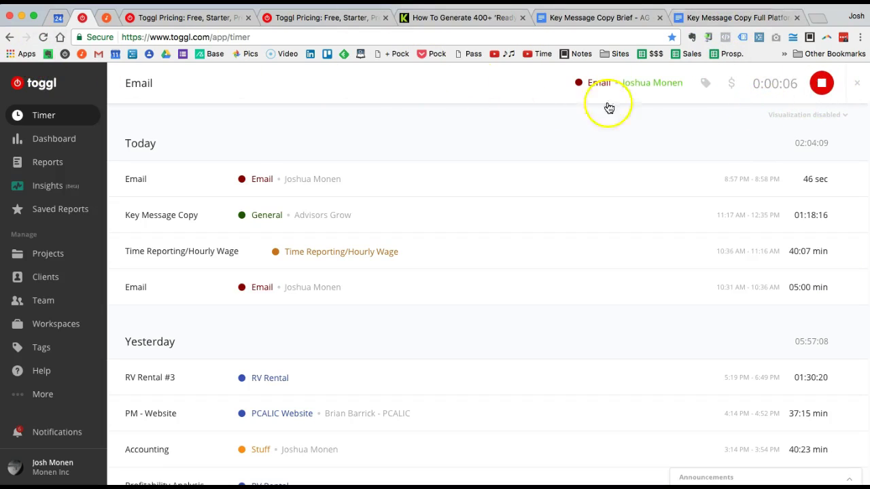
pyautogui.click(822, 84)
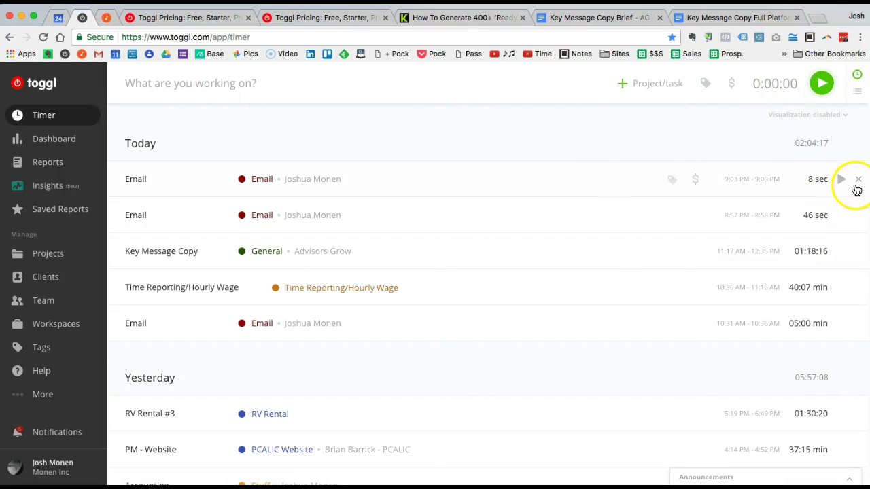
pyautogui.click(859, 180)
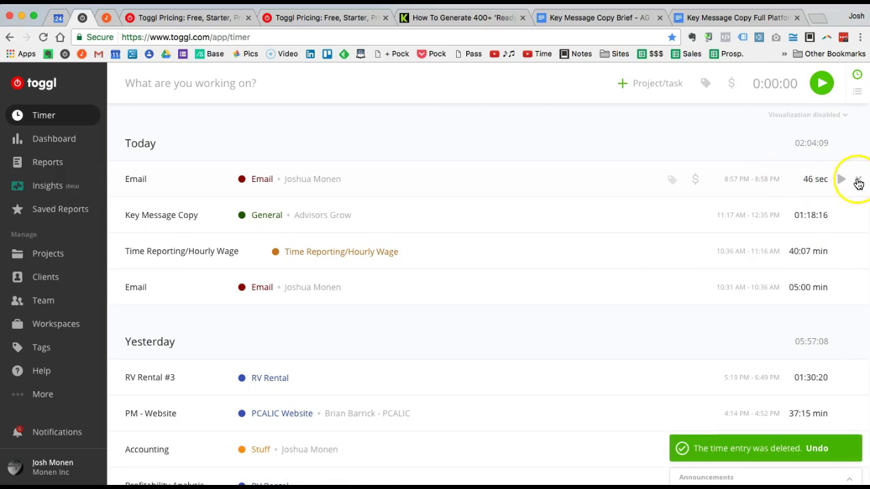
pyautogui.click(858, 181)
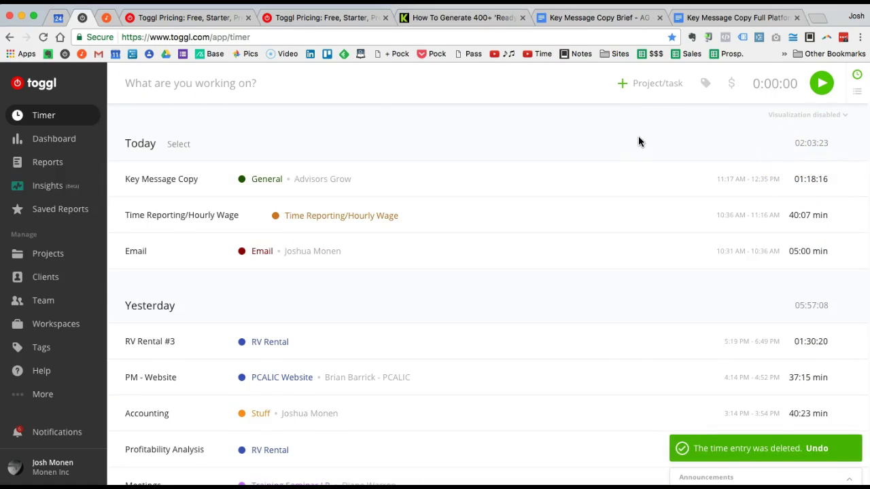
# - Switch time tracking to manual entry mode and back to timer mode
pyautogui.click(857, 93)
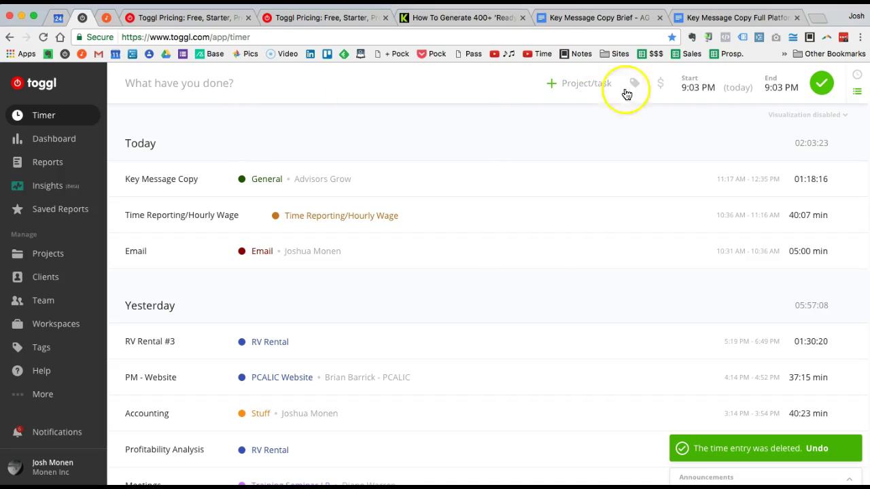
pyautogui.click(855, 76)
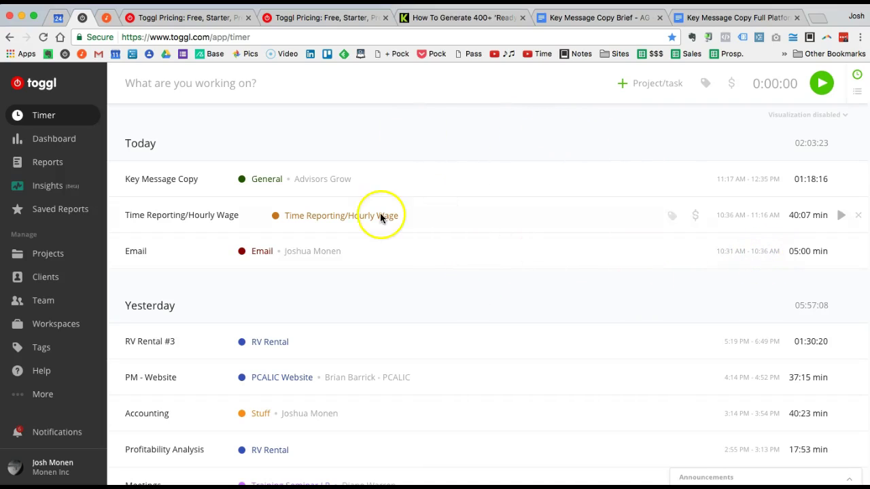
# - Open the Summary report and apply This Month as its period
pyautogui.click(61, 168)
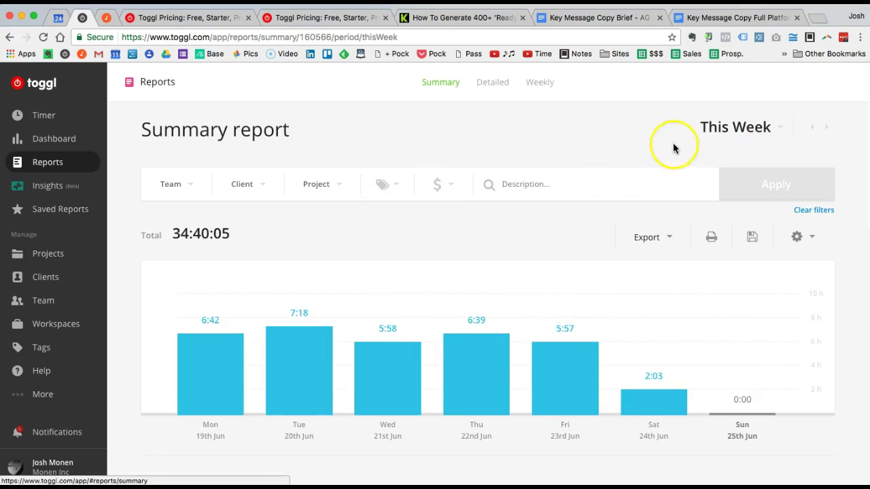
pyautogui.click(710, 128)
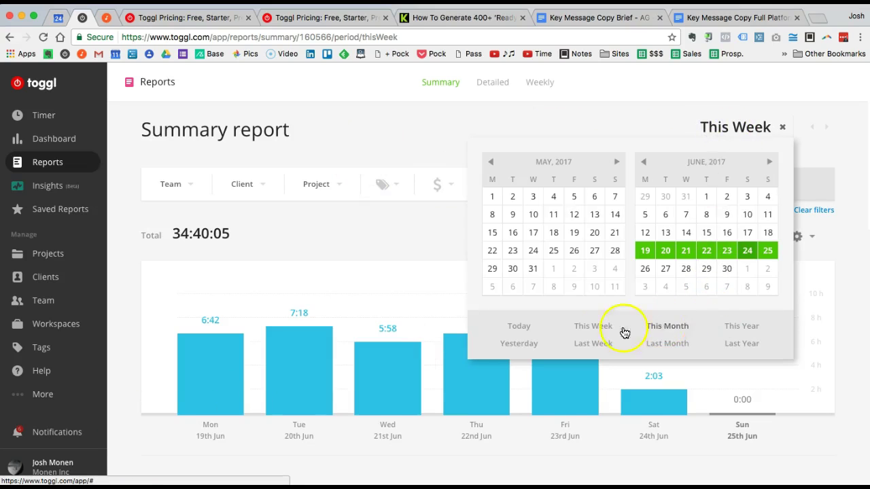
pyautogui.click(679, 331)
pyautogui.click(766, 185)
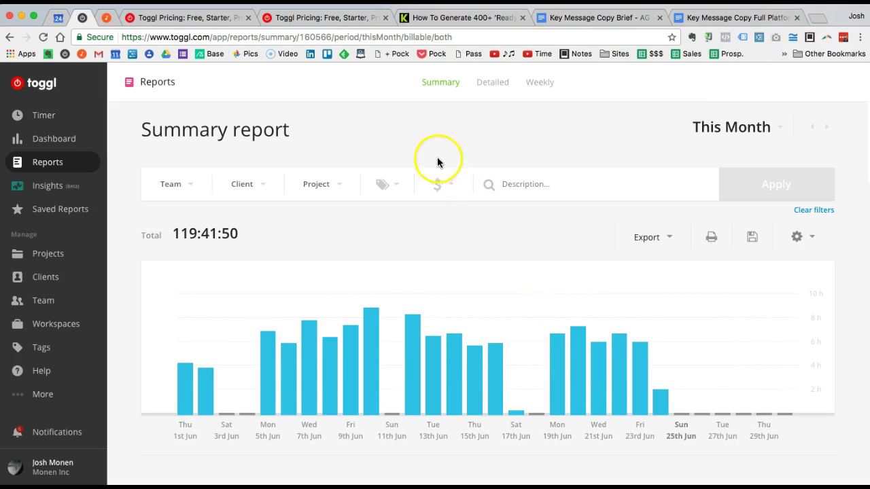
# - Filter the Summary report to the Boot Camp LP & Emails project and apply This Year as its period
pyautogui.click(307, 187)
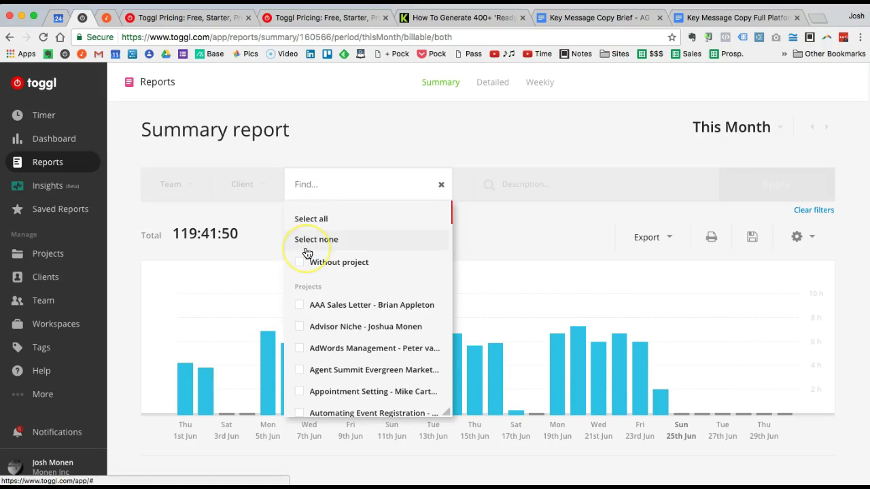
pyautogui.write('boot')
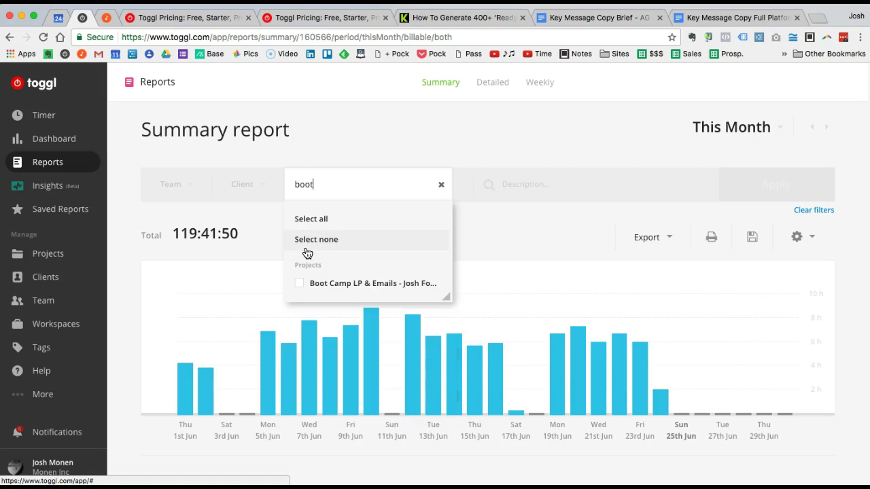
pyautogui.click(349, 284)
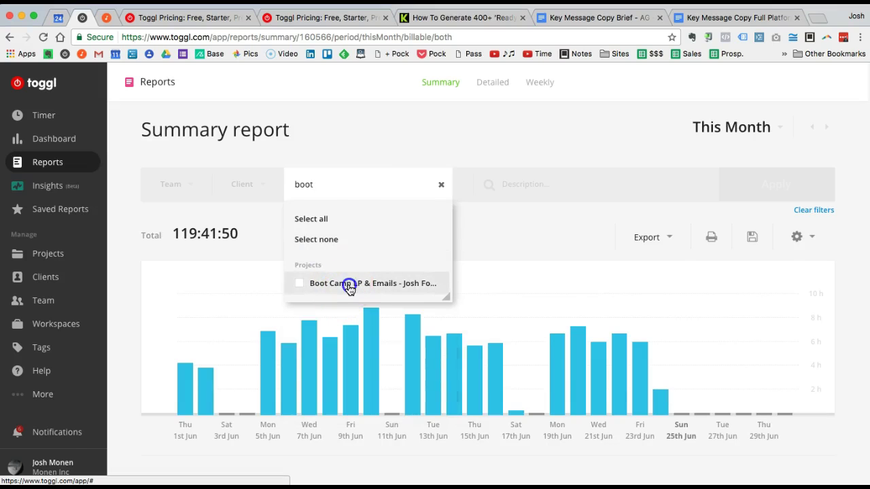
pyautogui.click(351, 141)
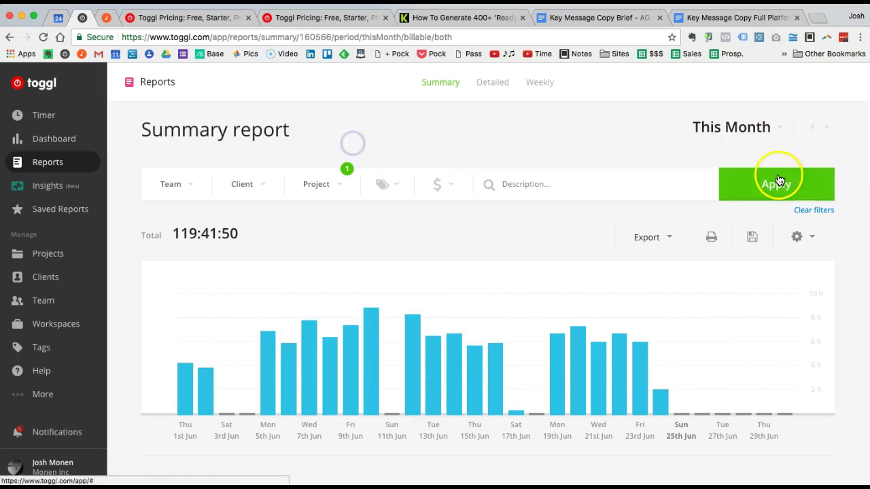
pyautogui.click(719, 134)
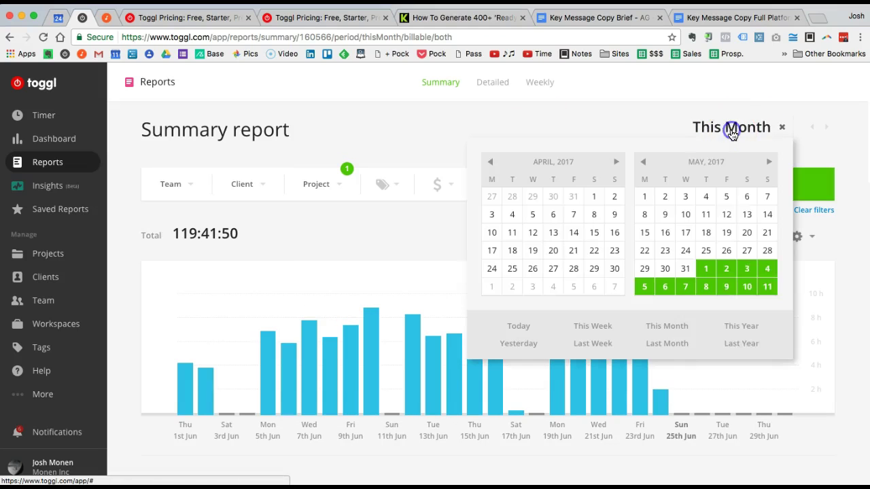
pyautogui.click(734, 329)
pyautogui.click(744, 190)
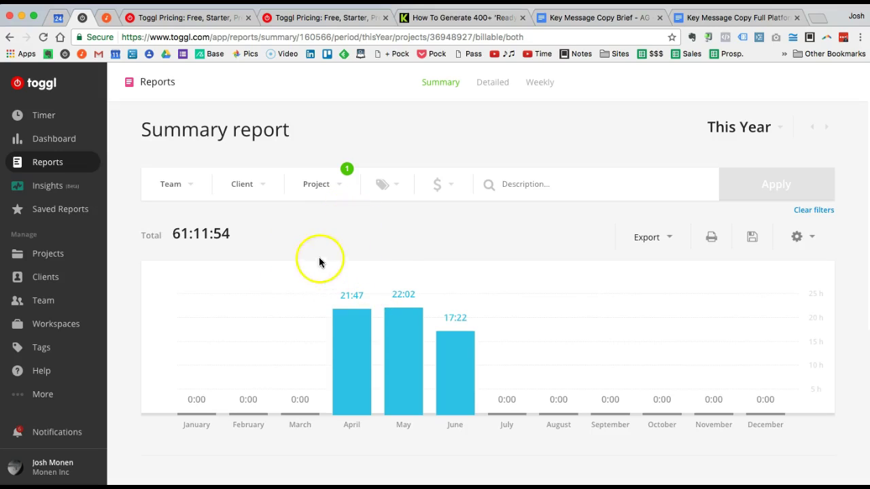
pyautogui.click(321, 187)
pyautogui.click(464, 152)
pyautogui.click(333, 191)
pyautogui.click(349, 162)
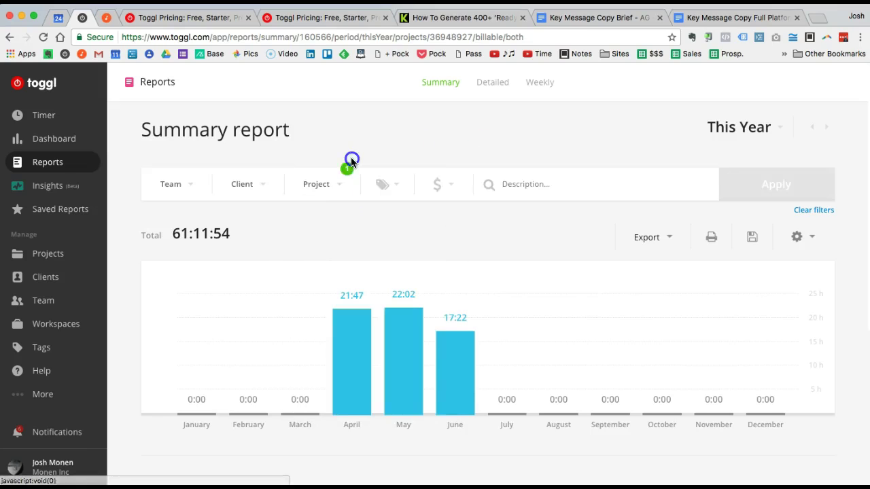
# - Replace the Summary report's project filter with the Group Coaching Emails & LP project and apply it
pyautogui.click(316, 187)
pyautogui.click(321, 239)
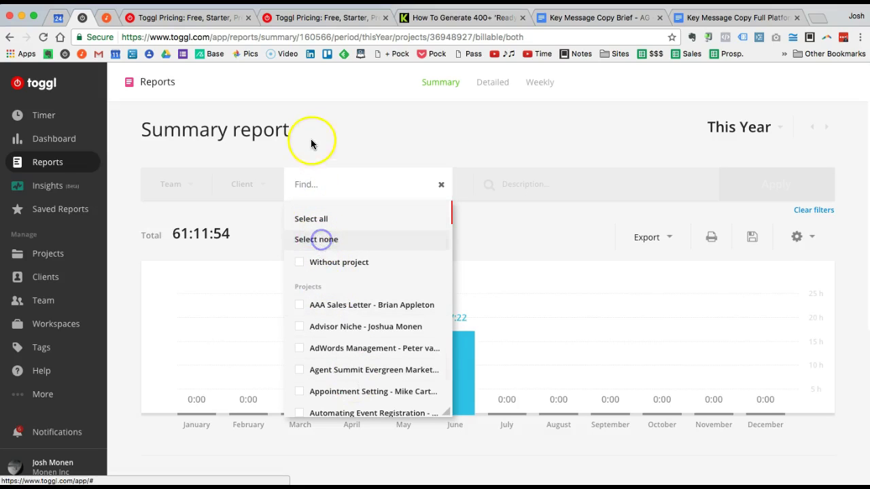
pyautogui.click(312, 139)
pyautogui.click(319, 188)
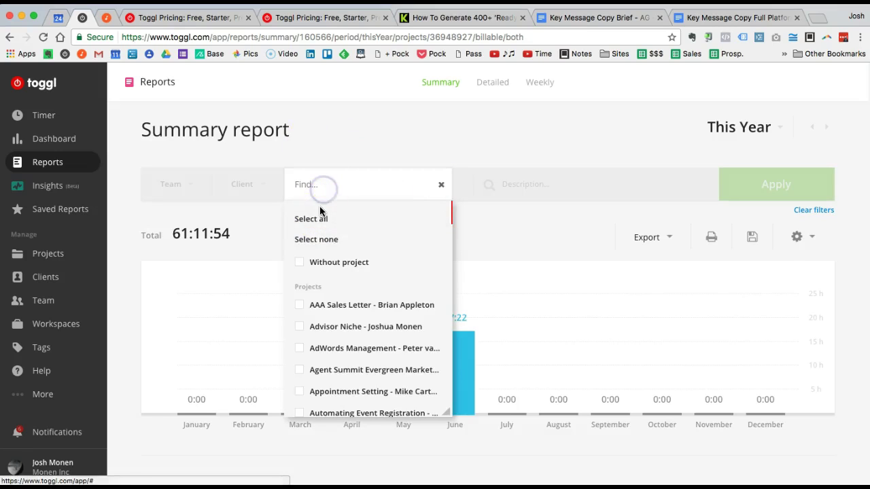
pyautogui.write('group')
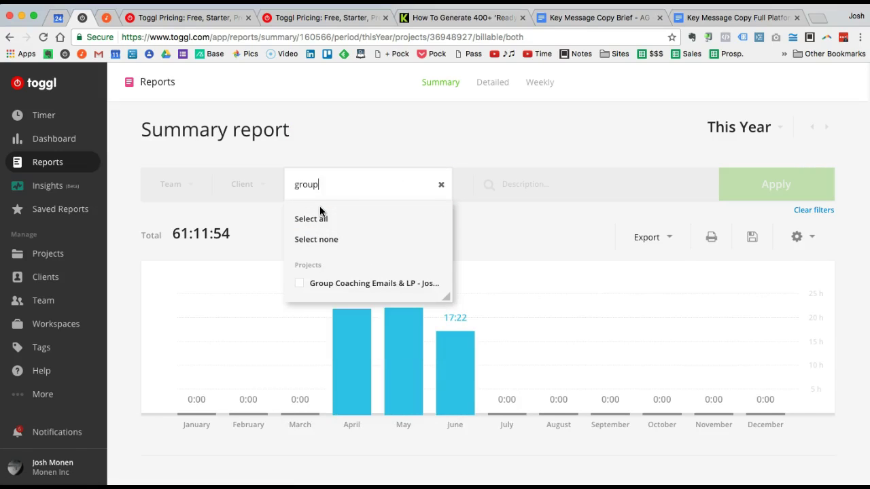
pyautogui.click(338, 283)
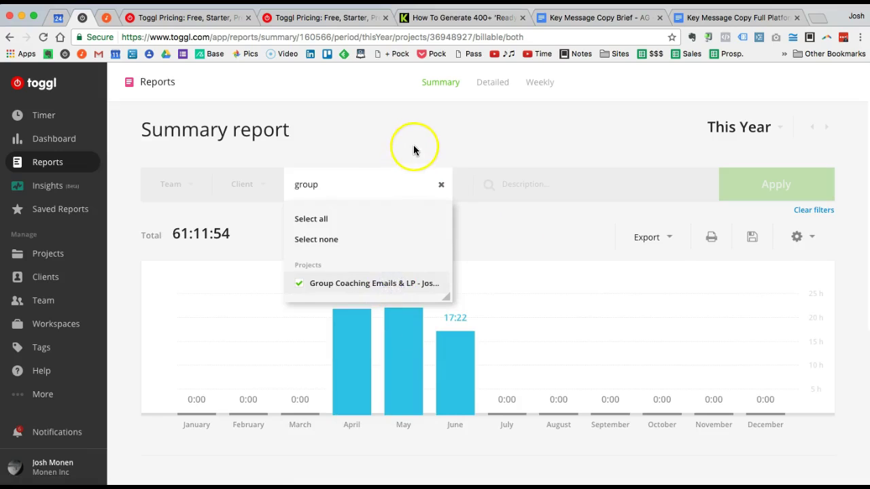
pyautogui.click(413, 147)
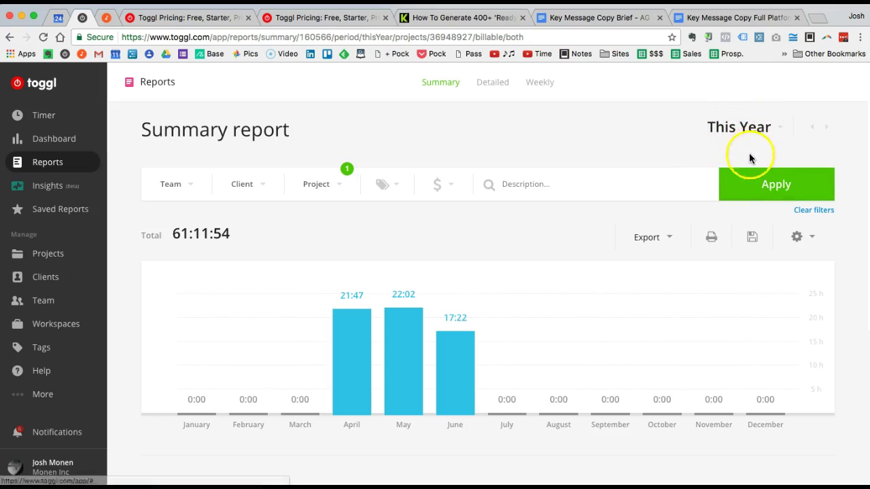
pyautogui.click(752, 190)
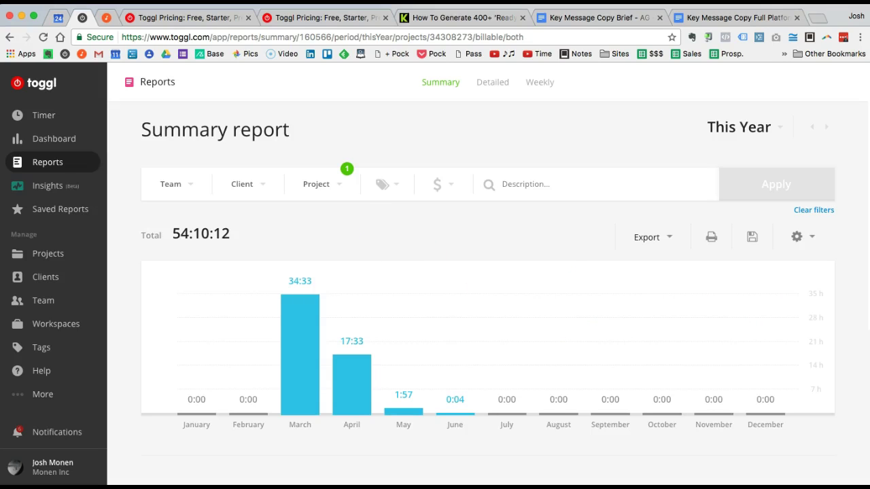
# - Consult the "$80/hr vs $204/hr Projects" note beside the report, highlighting the $79.16 and $85.77 hourly rates of the copywriting projects
pyautogui.moveTo(869, 16); pyautogui.dragTo(568, 16)
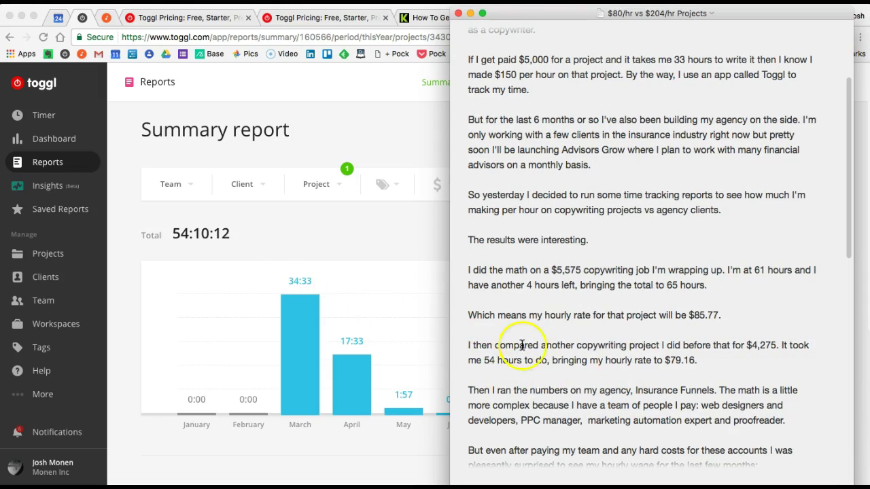
pyautogui.moveTo(662, 360); pyautogui.dragTo(711, 365)
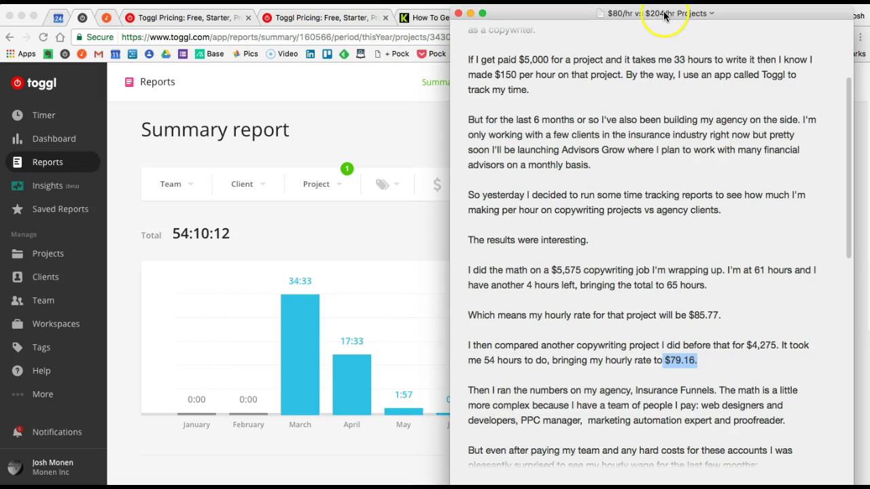
pyautogui.moveTo(722, 315); pyautogui.dragTo(687, 317)
pyautogui.moveTo(601, 14); pyautogui.dragTo(703, 22)
pyautogui.moveTo(783, 15); pyautogui.dragTo(869, 16)
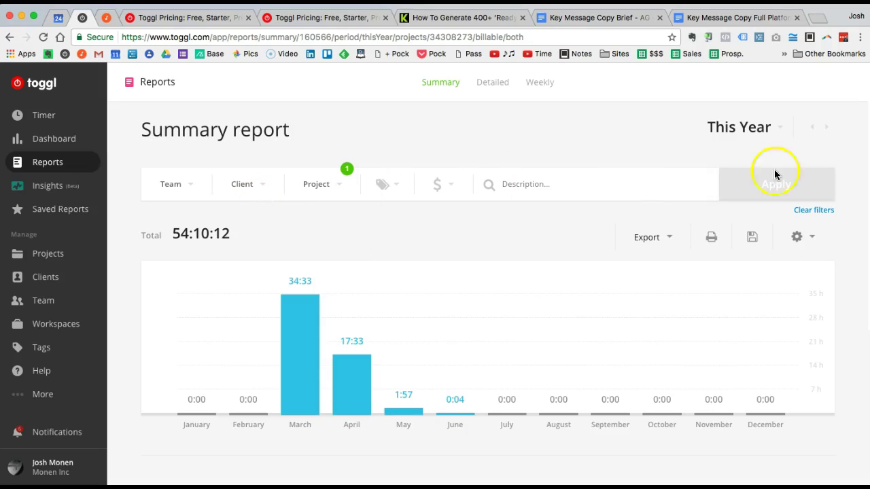
# - Keep This Year as the report period, clear the project selection, and apply the filters to cover all projects
pyautogui.click(722, 127)
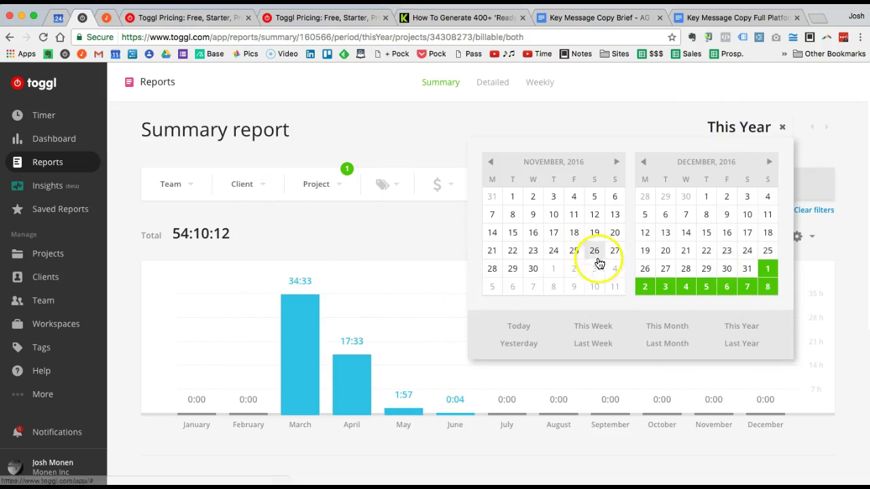
pyautogui.click(737, 329)
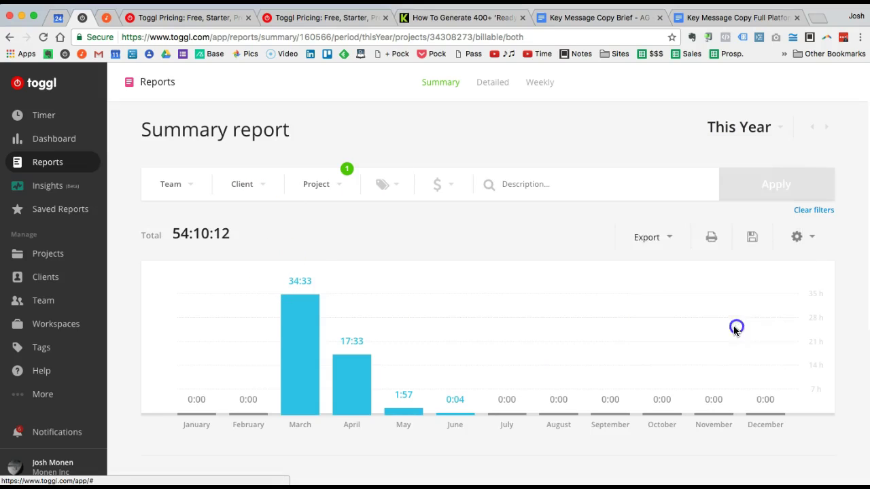
pyautogui.click(768, 185)
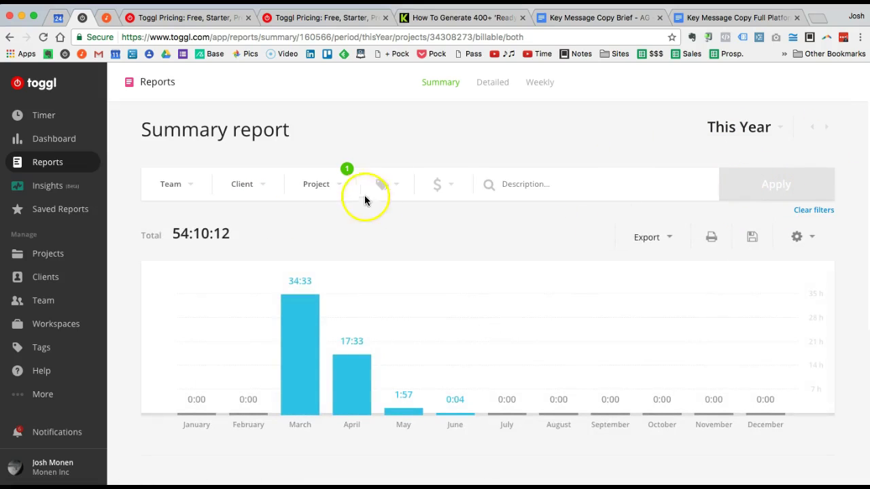
pyautogui.click(334, 181)
pyautogui.click(321, 239)
pyautogui.click(324, 126)
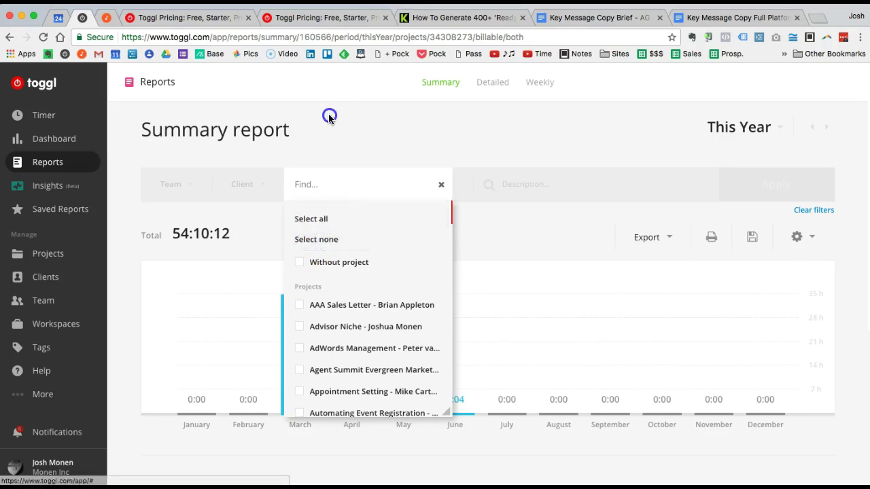
pyautogui.click(745, 193)
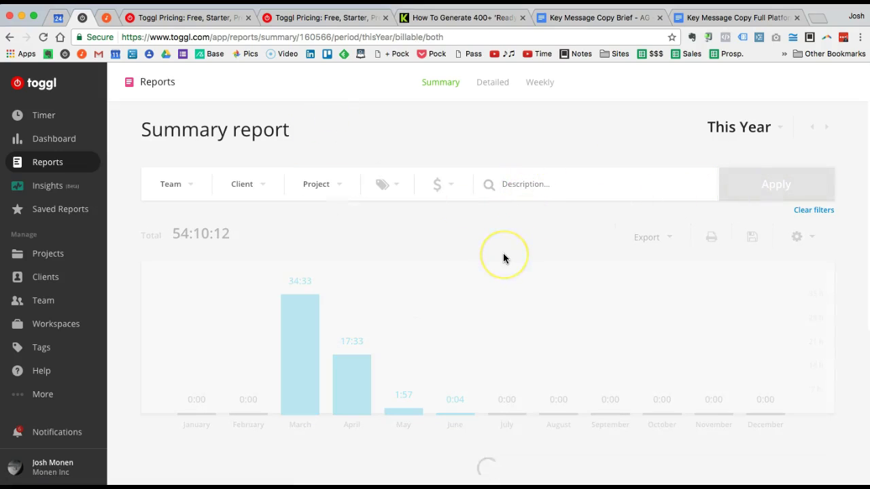
# - Examine this year's monthly hours chart and the breakdown of tracked time by project in the Summary report
pyautogui.click(500, 278)
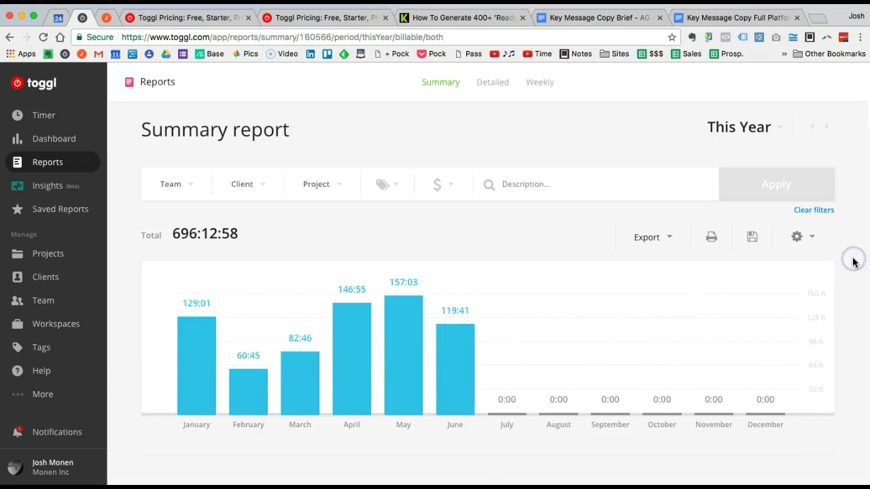
pyautogui.scroll(-10, 854, 262)
pyautogui.scroll(10, 854, 264)
pyautogui.scroll(-1, 854, 265)
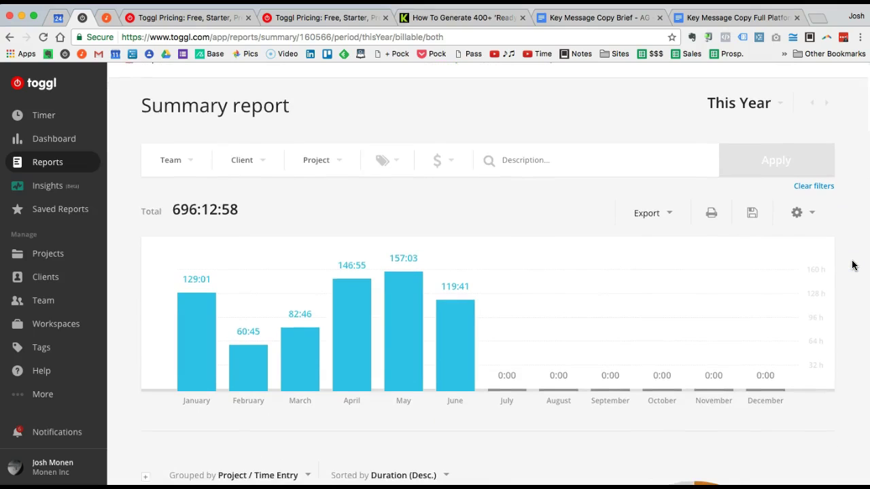
pyautogui.scroll(-9, 855, 265)
pyautogui.scroll(4, 855, 265)
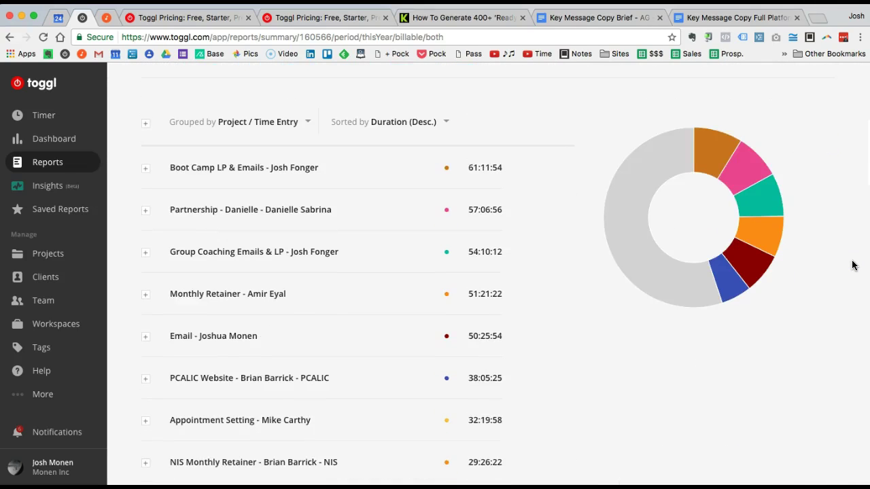
pyautogui.moveTo(664, 167)
pyautogui.scroll(-5, 819, 149)
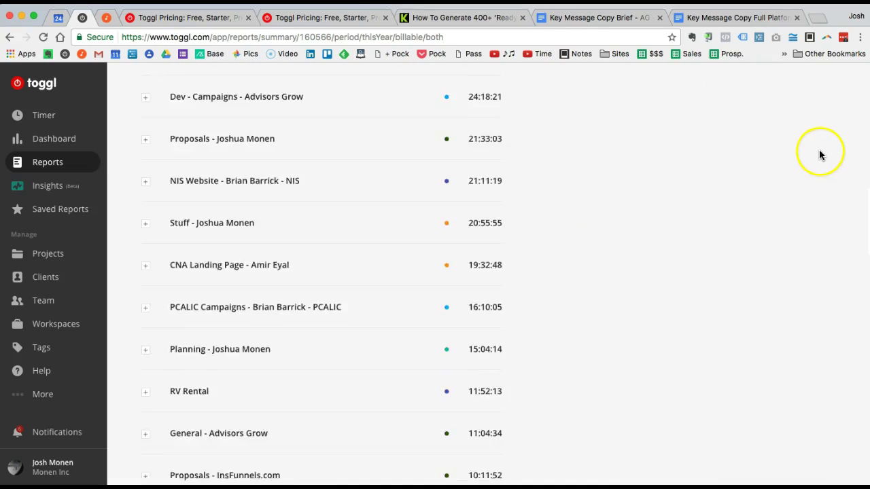
pyautogui.scroll(15, 819, 150)
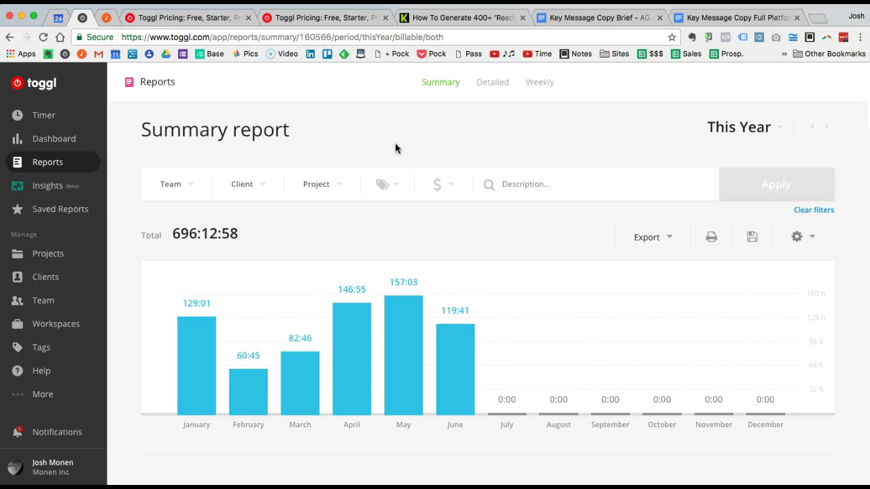
# - View the Toggl pricing page in its open browser tab and switch back to the Summary report's tab
pyautogui.click(443, 122)
pyautogui.click(200, 17)
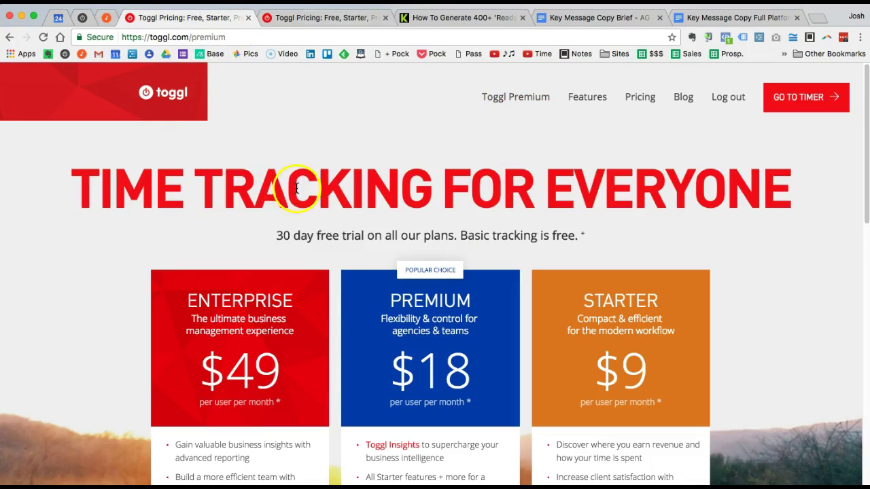
pyautogui.click(348, 129)
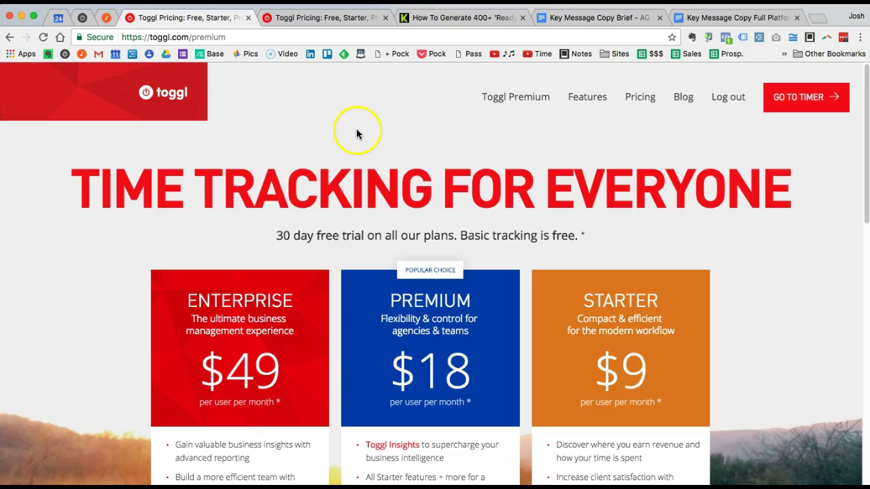
pyautogui.click(83, 18)
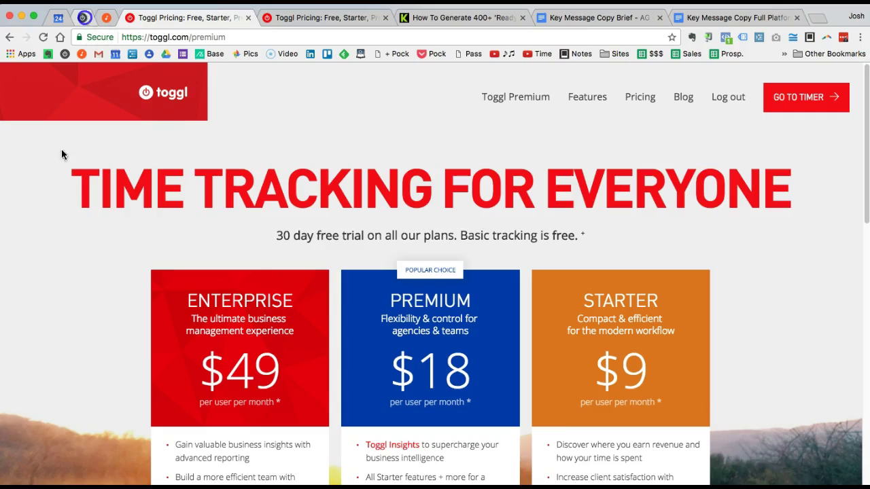